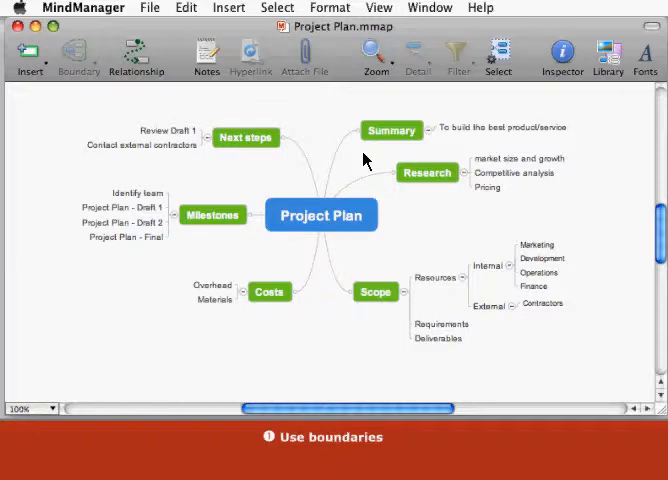
Step: Wrap the Scope topic and its subtopics in a Curved Lines boundary
left_click(377, 300)
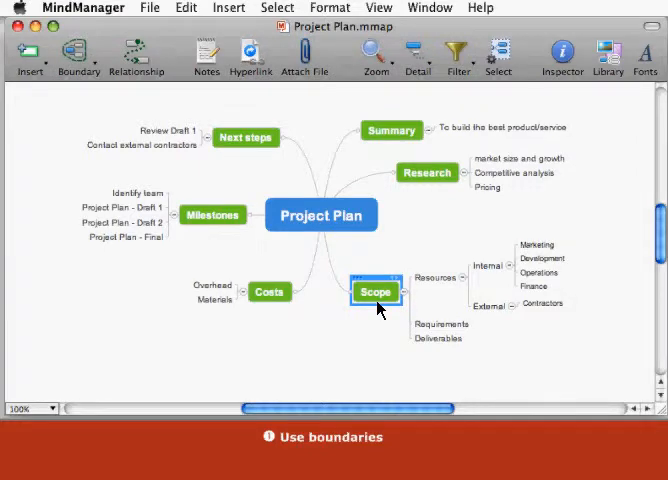
left_click(83, 71)
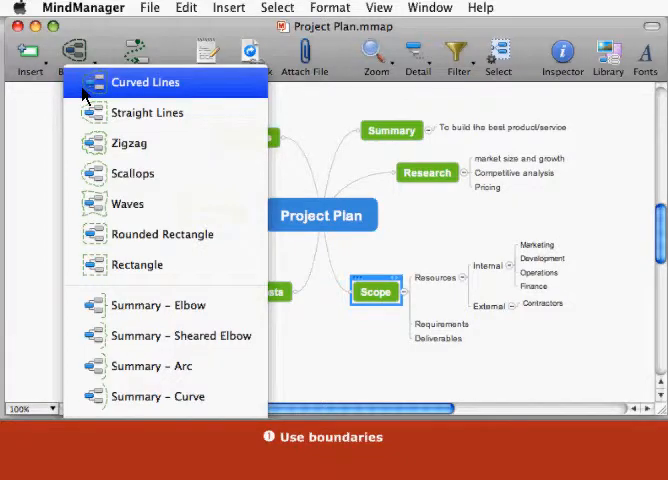
left_click(85, 90)
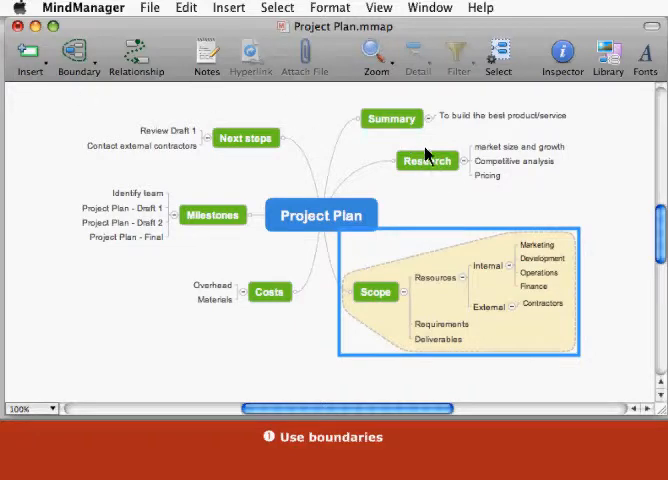
Step: Format the Scope boundary with a yellow fill and a dotted orange outline
right_click(476, 238)
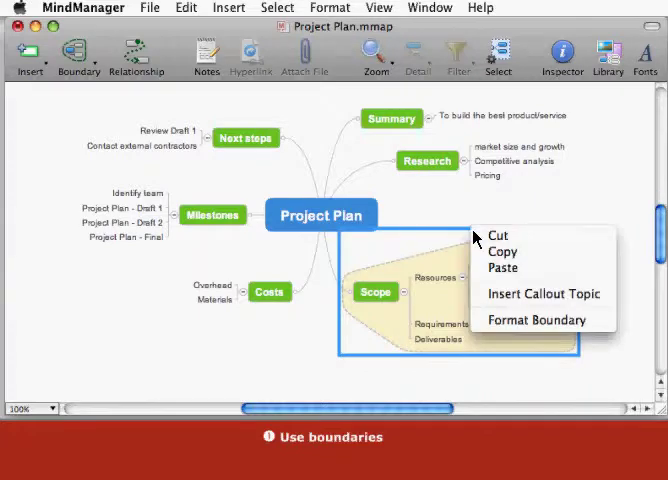
left_click(480, 331)
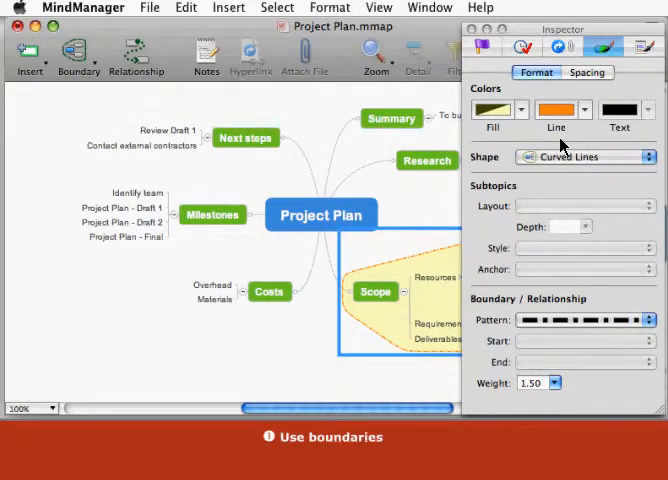
left_click(472, 29)
Step: Add a Summary – Arc boundary bracketing Research's subtopics
left_click(433, 168)
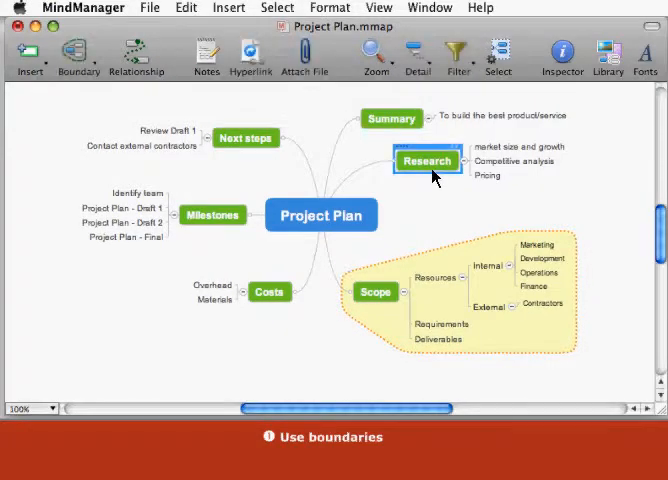
left_click(84, 77)
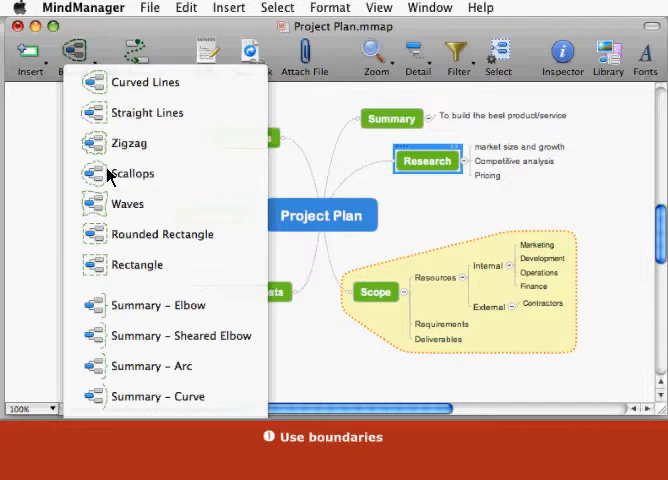
left_click(115, 380)
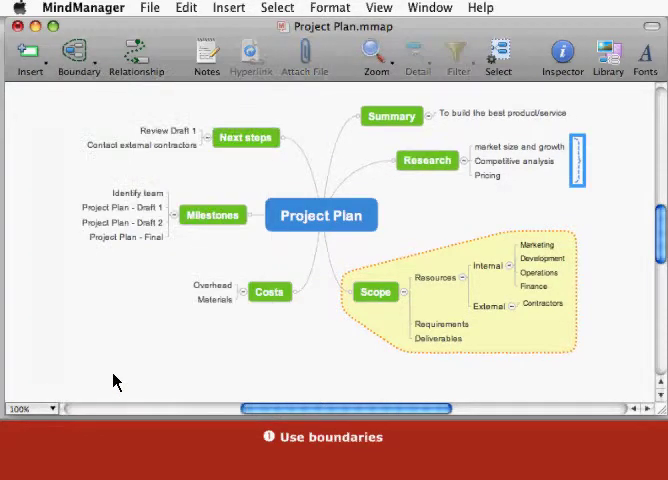
Step: Attach a callout reading Critical data beside the summary arc
left_click(32, 62)
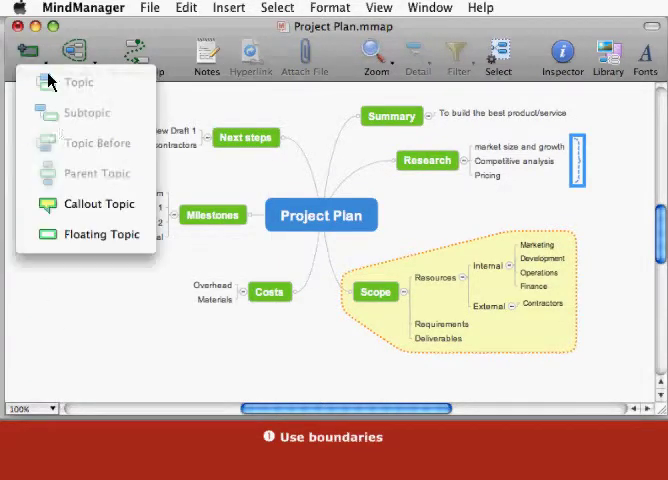
left_click(63, 213)
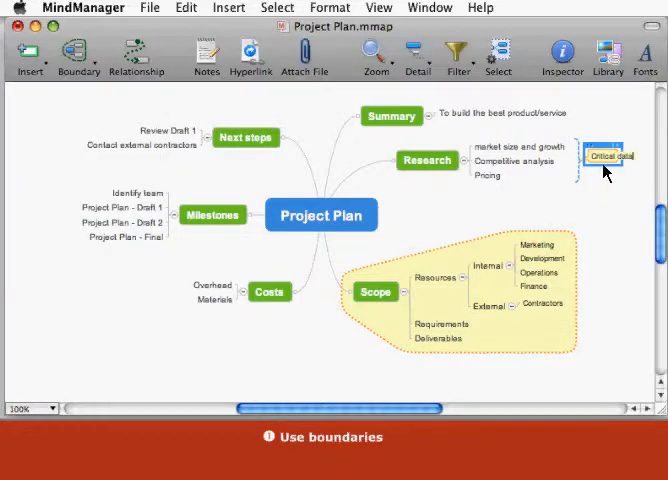
key("Escape")
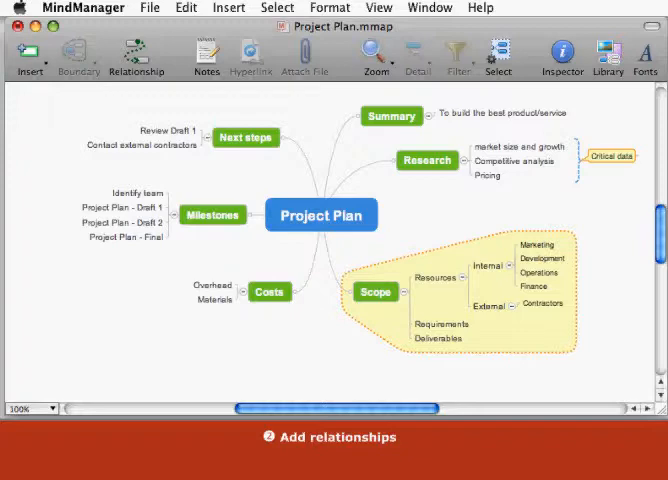
Step: Draw a relationship line from Pricing to Costs and adjust its curve near Pricing
left_click(142, 75)
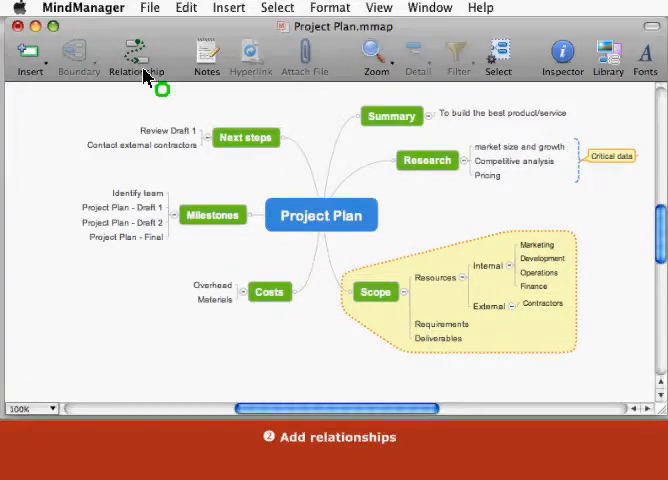
left_click(497, 188)
left_click(283, 304)
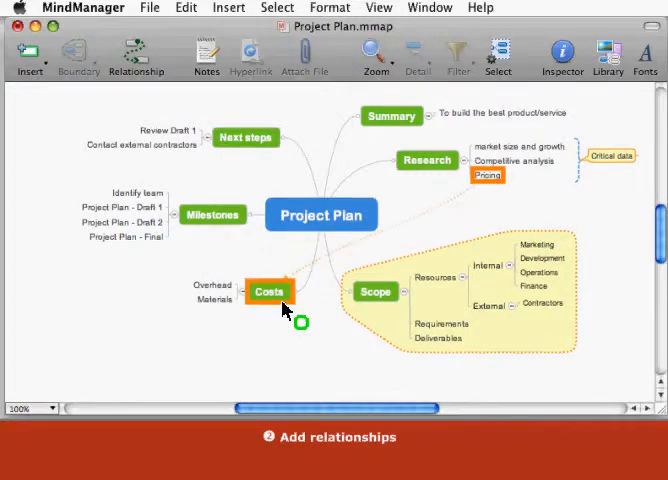
left_click(283, 310)
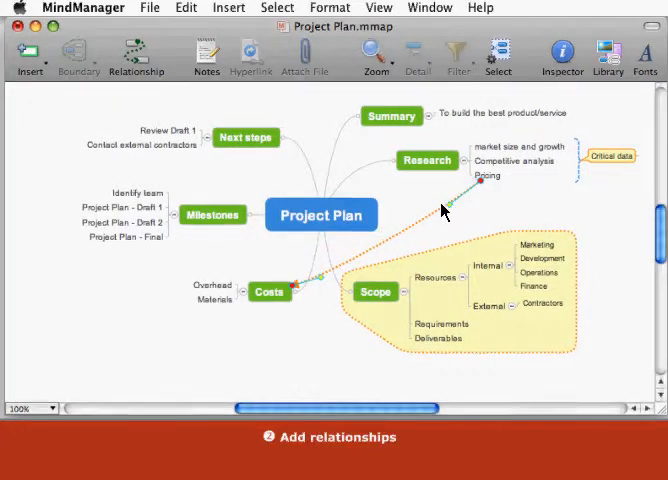
left_click_drag(444, 211, 440, 201)
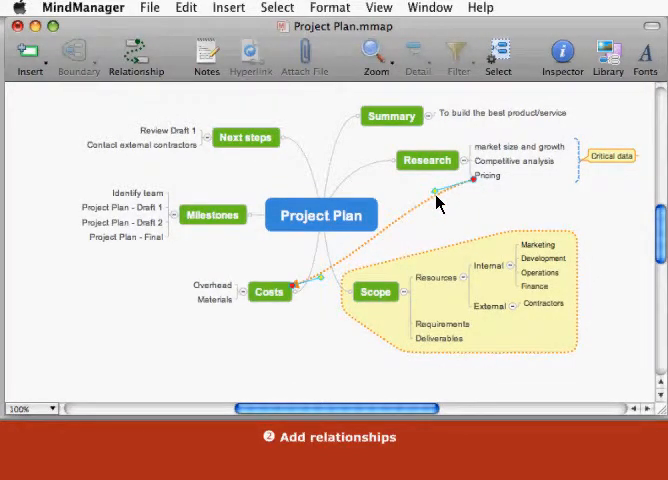
Step: Make the relationship a green dashed line, weight 3, with arrows at both ends
right_click(436, 200)
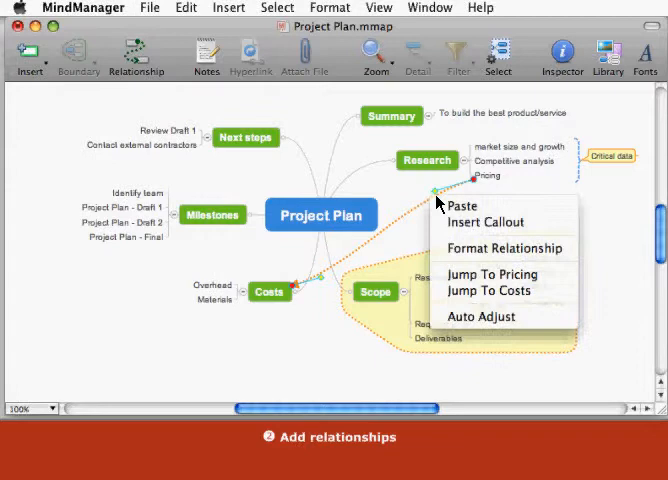
left_click(452, 262)
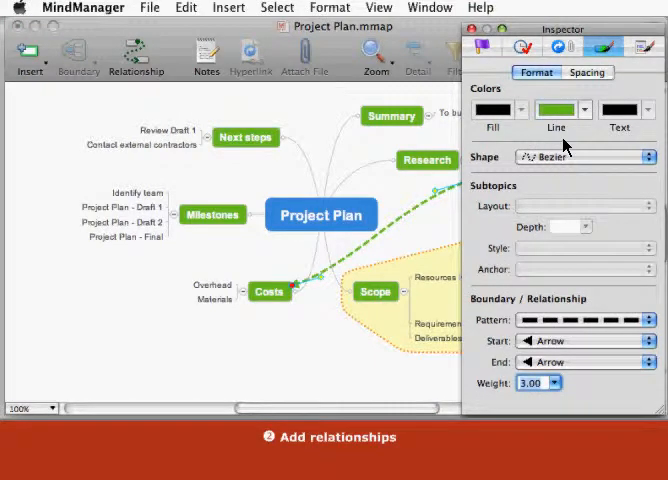
left_click(472, 29)
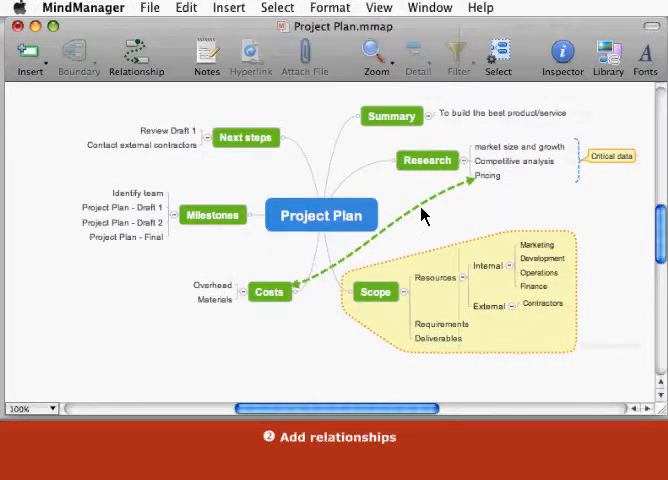
Step: Attach a callout reading Balance to the green dashed relationship line
left_click(30, 62)
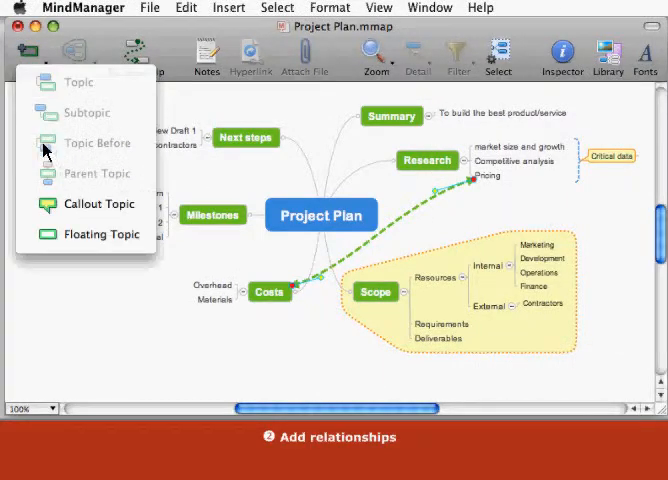
left_click(99, 204)
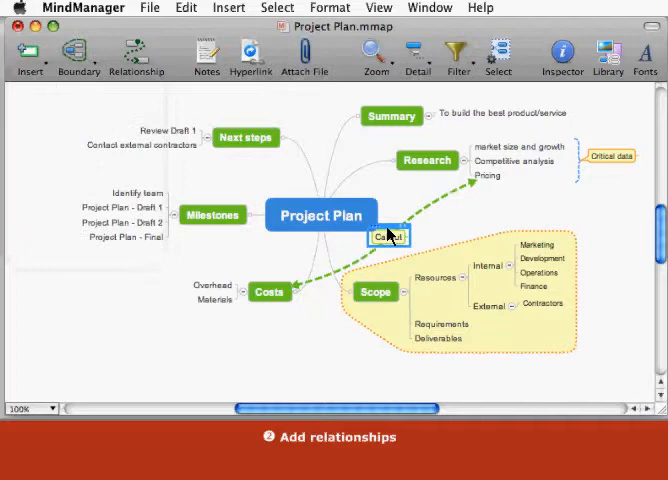
type("Balance")
key("Escape")
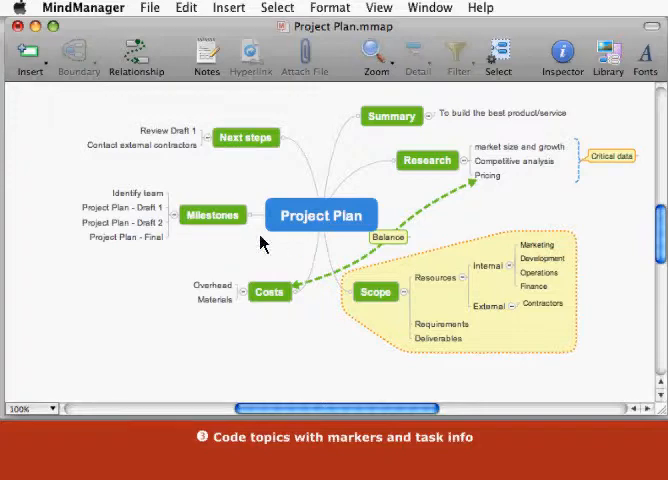
Step: Give Identify team a Priority 1 marker and a task-progress marker from the Markers panel
left_click(160, 196)
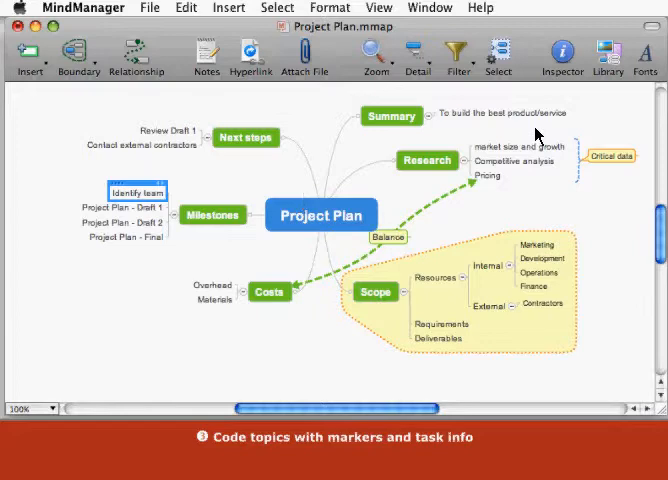
left_click(563, 56)
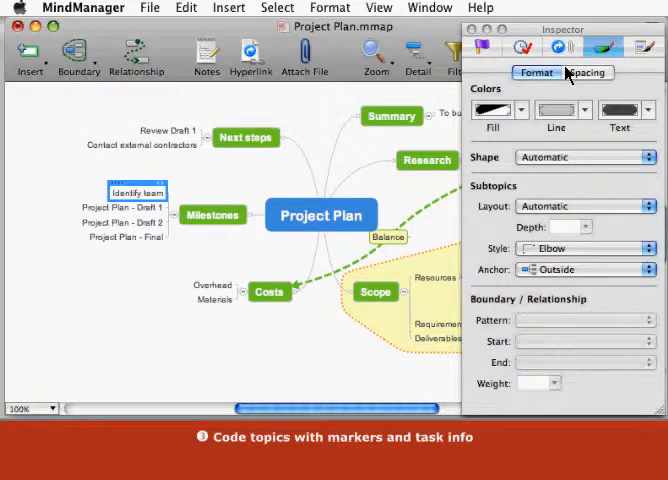
left_click(488, 52)
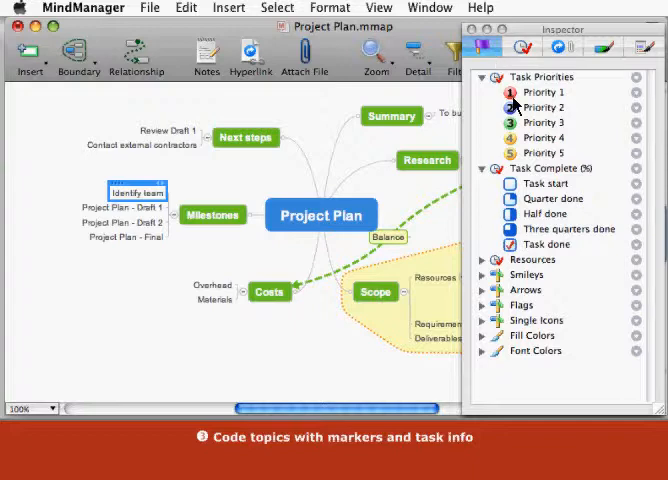
left_click(512, 96)
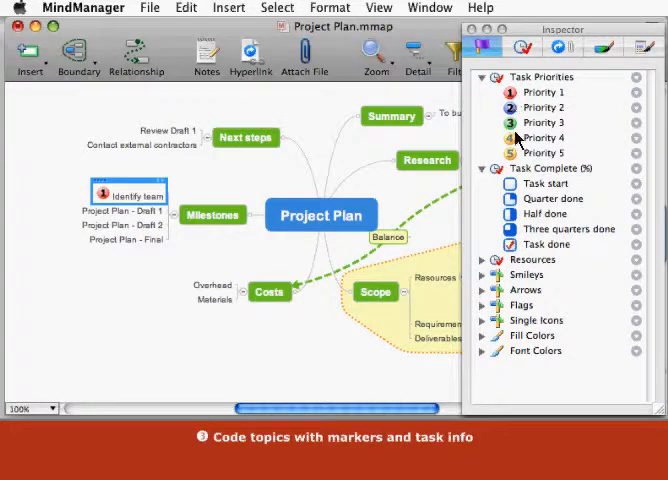
left_click(516, 231)
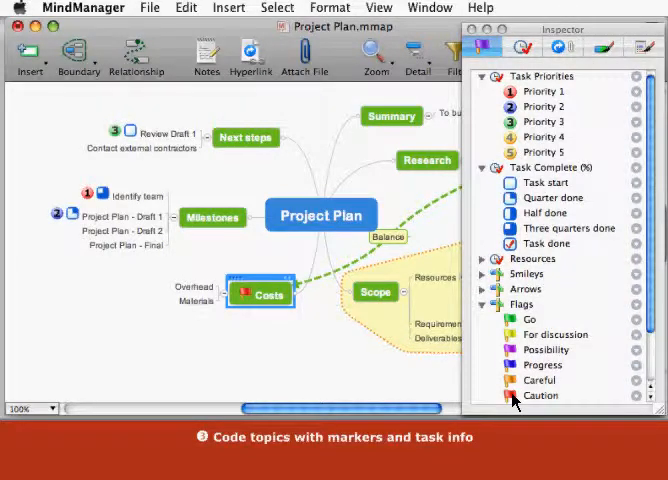
Step: Rename the green Go flag marker to Approved
left_click(640, 322)
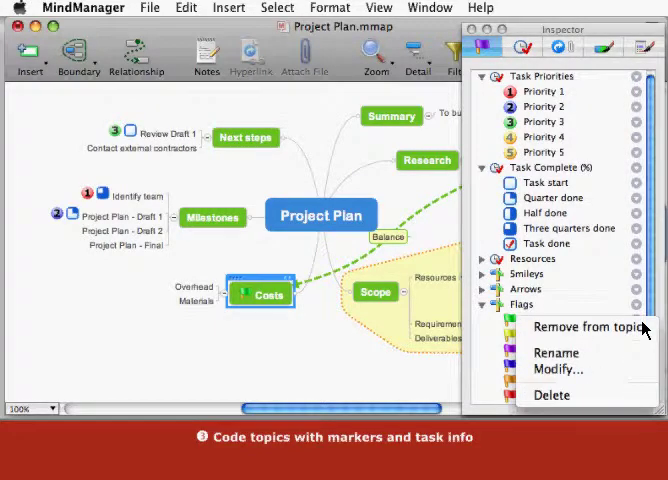
left_click(581, 358)
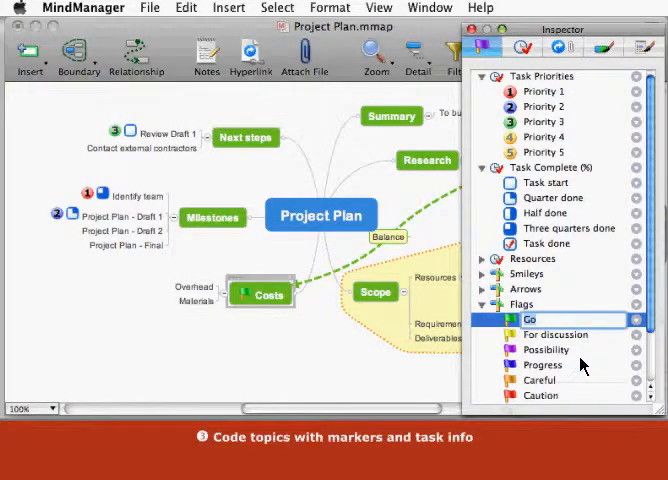
type("Approved")
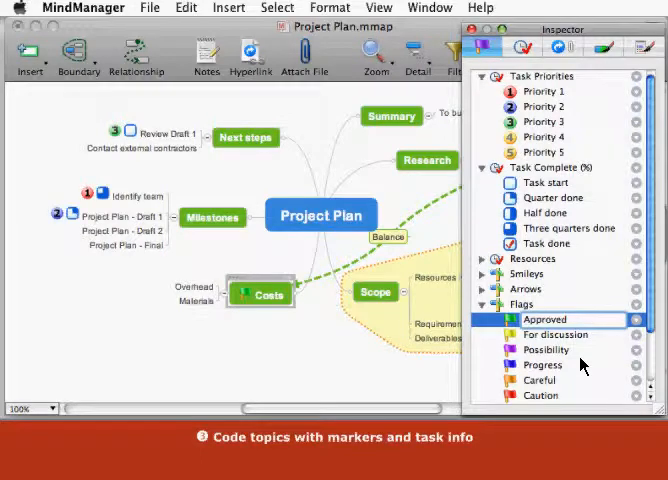
key("Return")
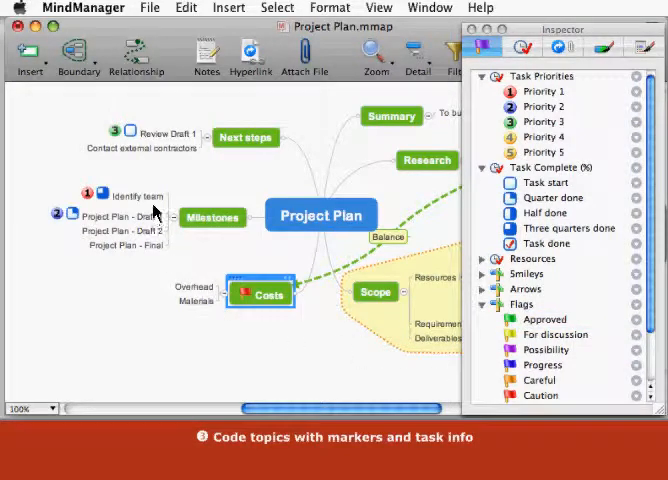
left_click(150, 198)
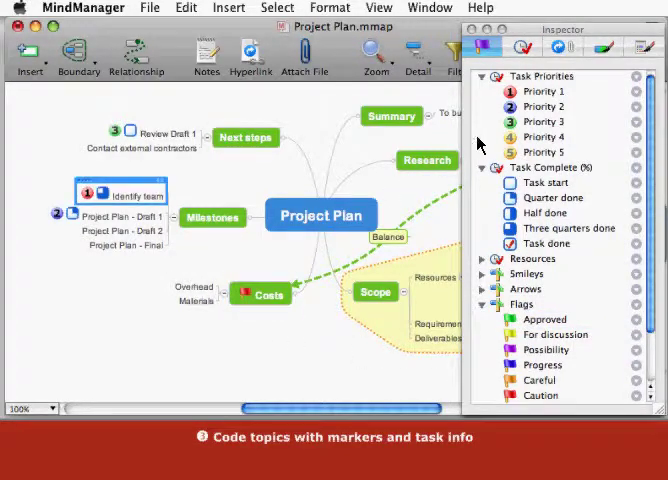
Step: Show Identify team's Task Info confirming Priority 1 and 75% complete
left_click(520, 50)
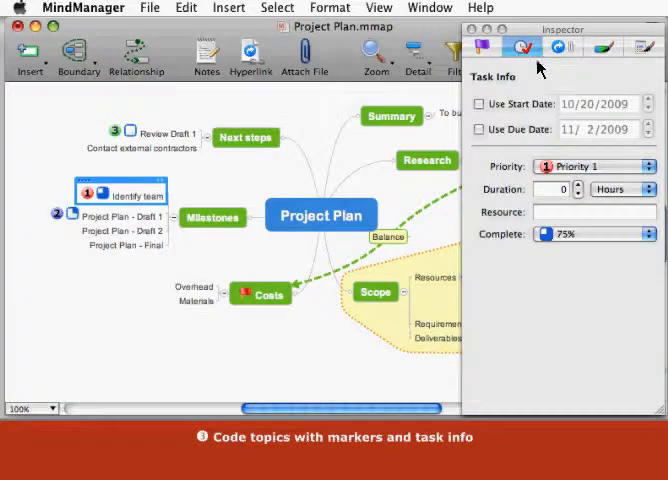